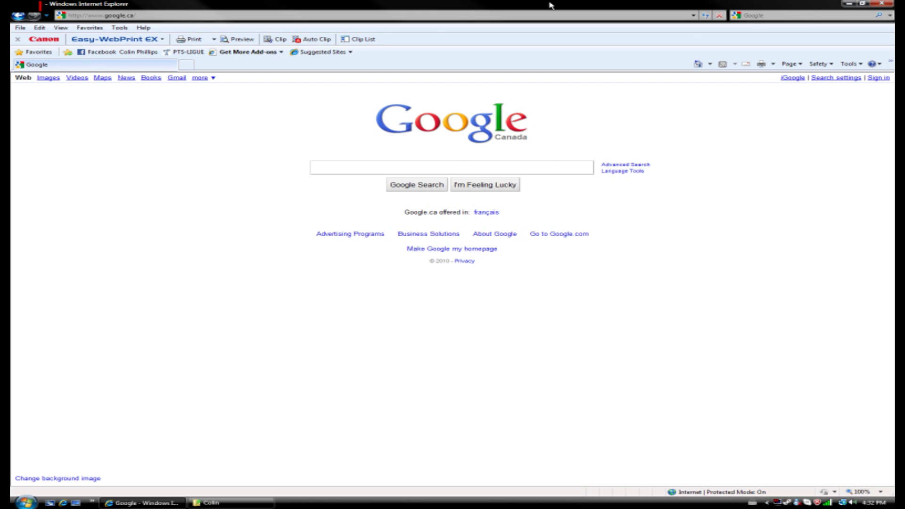
pyautogui.click(494, 15)
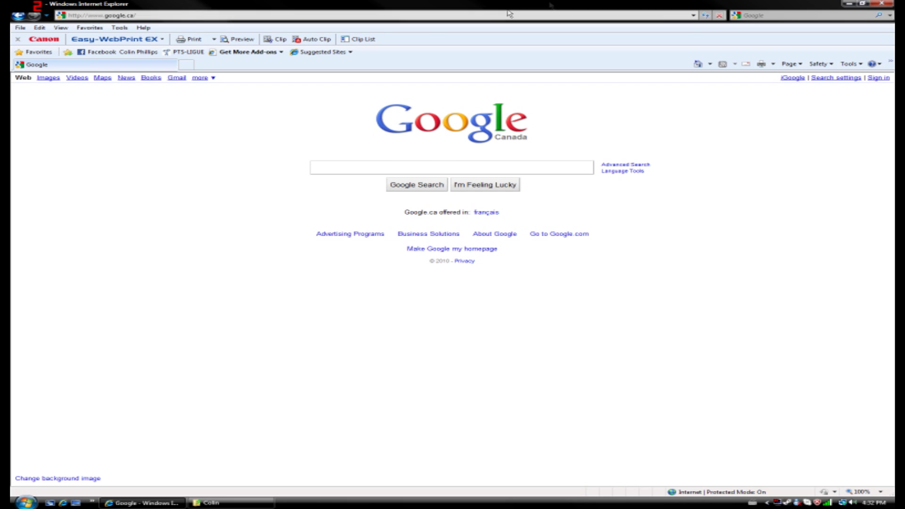
pyautogui.write('www.min')
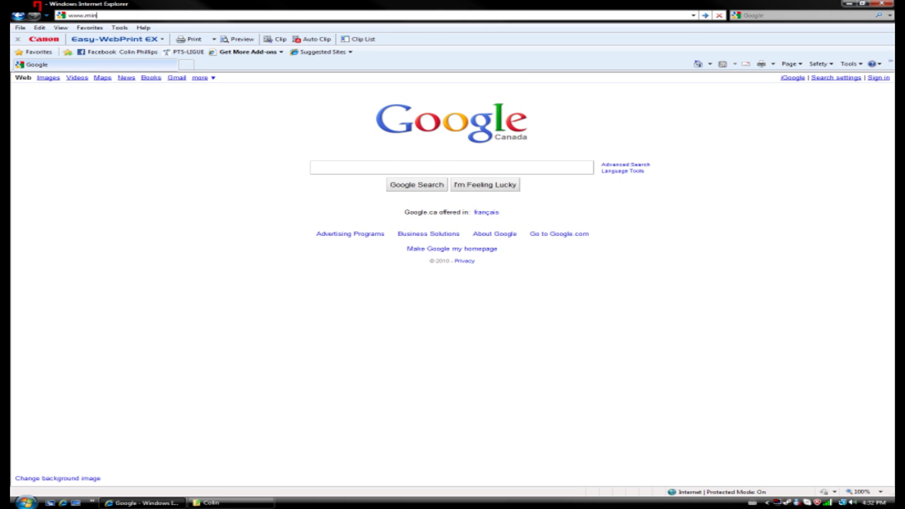
pyautogui.write('ecraftforums.net')
pyautogui.press('Return')
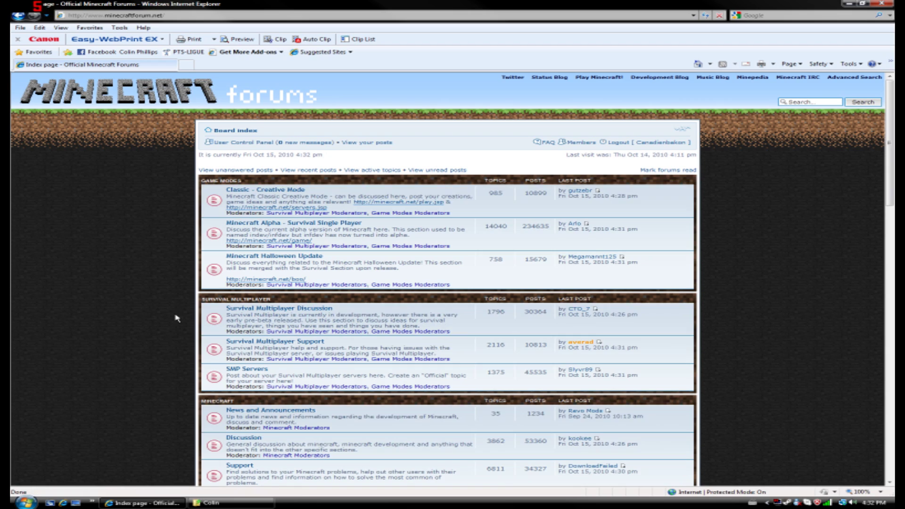
pyautogui.scroll(-4, 174, 330)
pyautogui.scroll(-1, 175, 317)
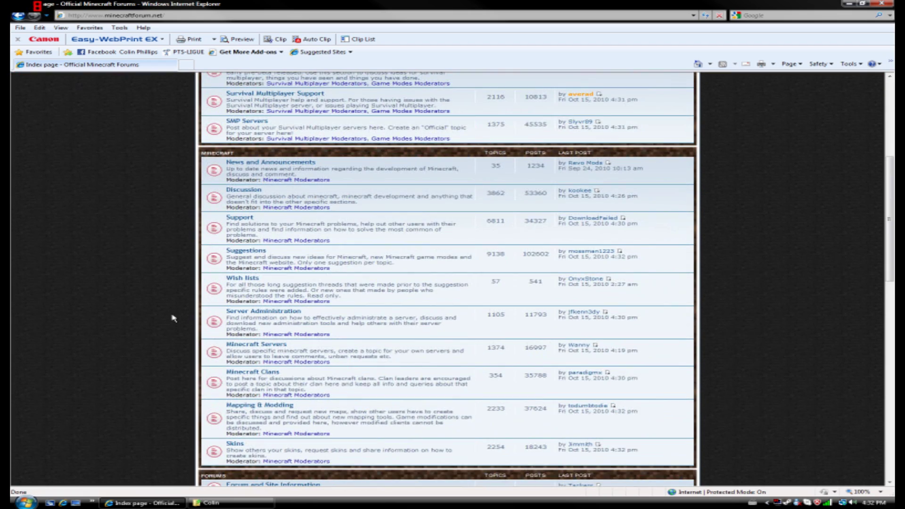
# - Open the Mapping & Modding board and the dokus' RPG texture pack topic
pyautogui.click(271, 406)
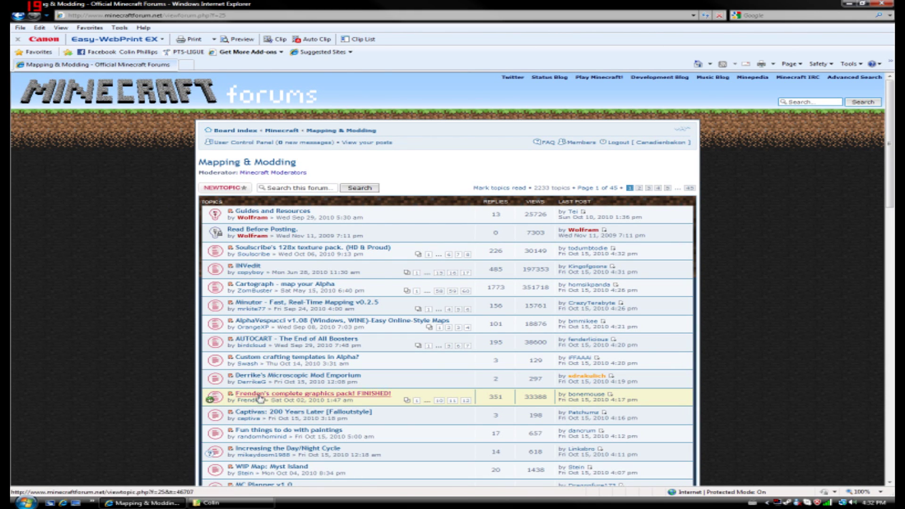
pyautogui.scroll(-1, 262, 397)
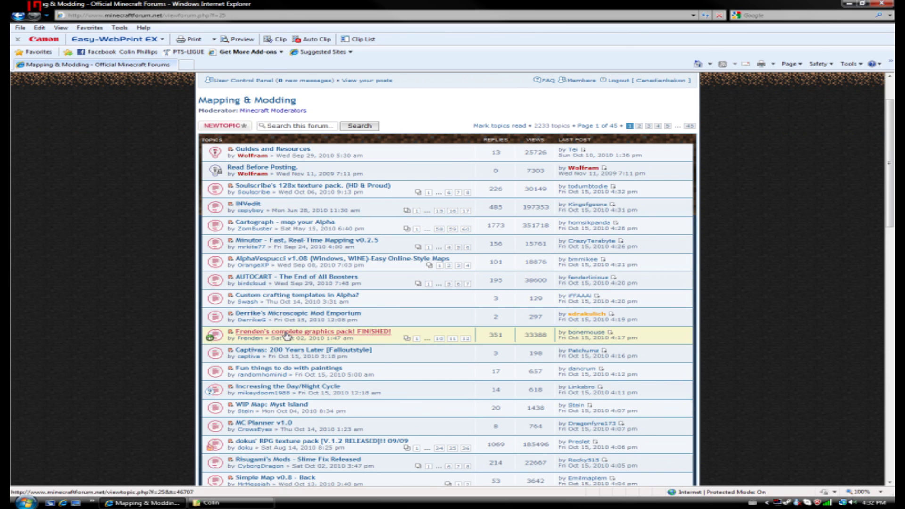
pyautogui.click(291, 444)
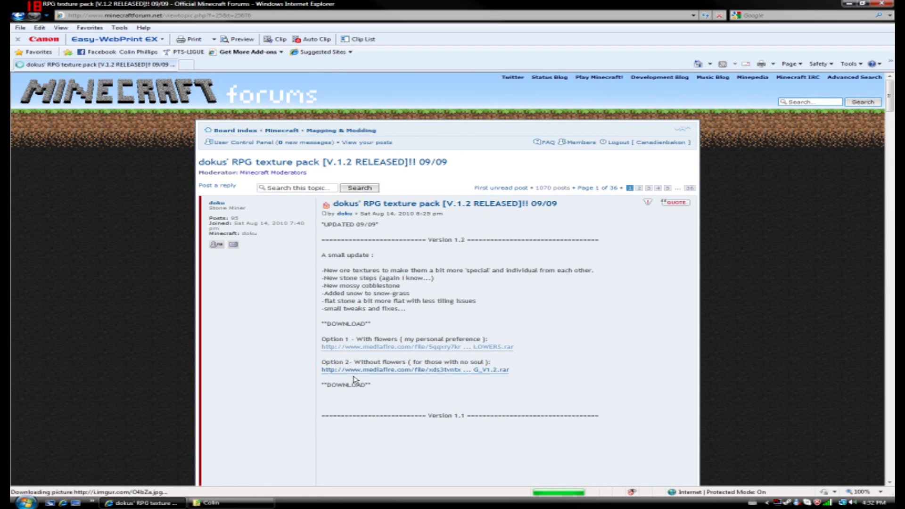
# - Save DOKU_RPG_V1.2_FLOWERS.rar from the Option 1 link into the Colin folder
pyautogui.click(364, 350)
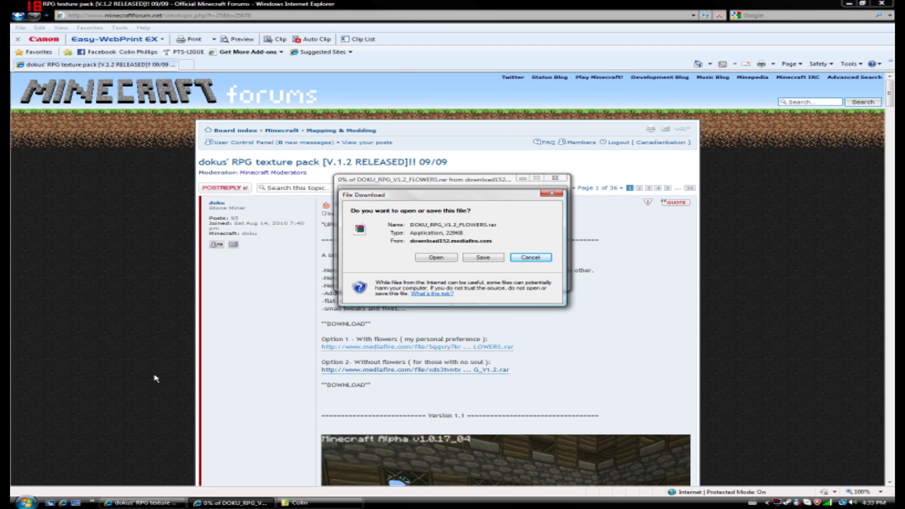
pyautogui.click(484, 257)
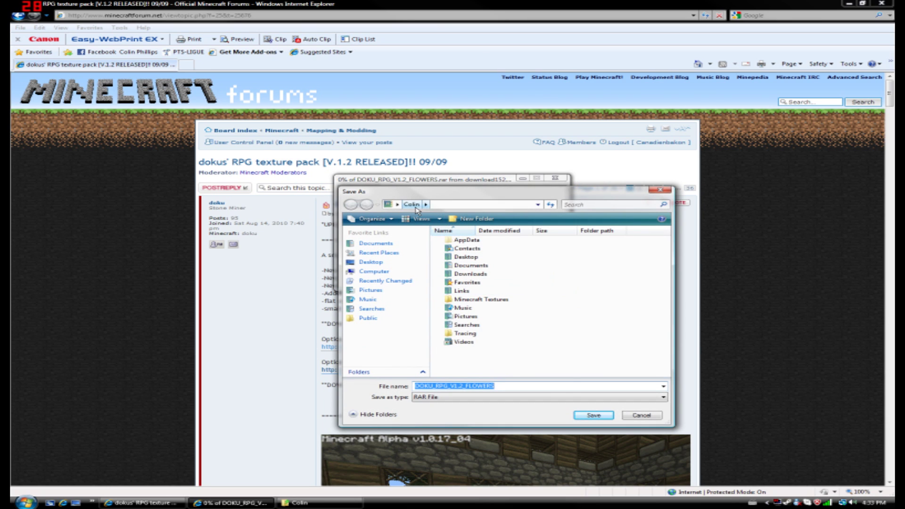
pyautogui.click(595, 416)
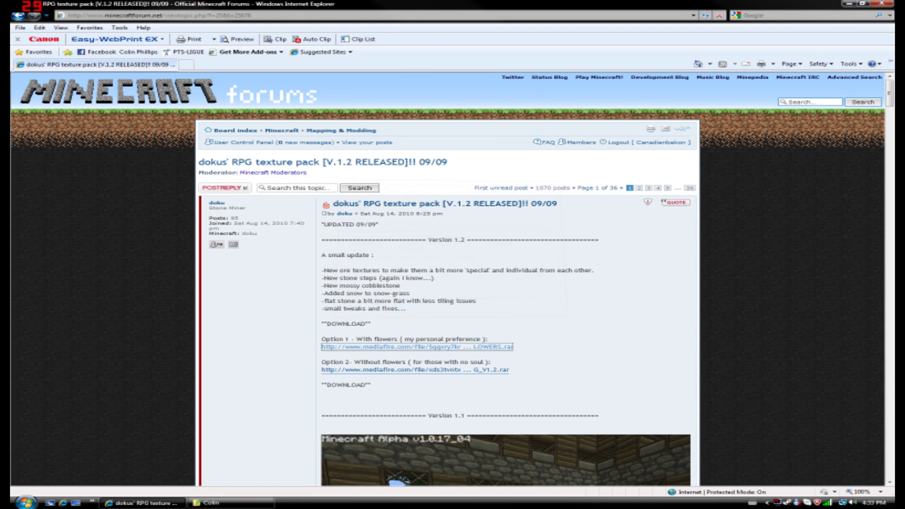
pyautogui.click(210, 503)
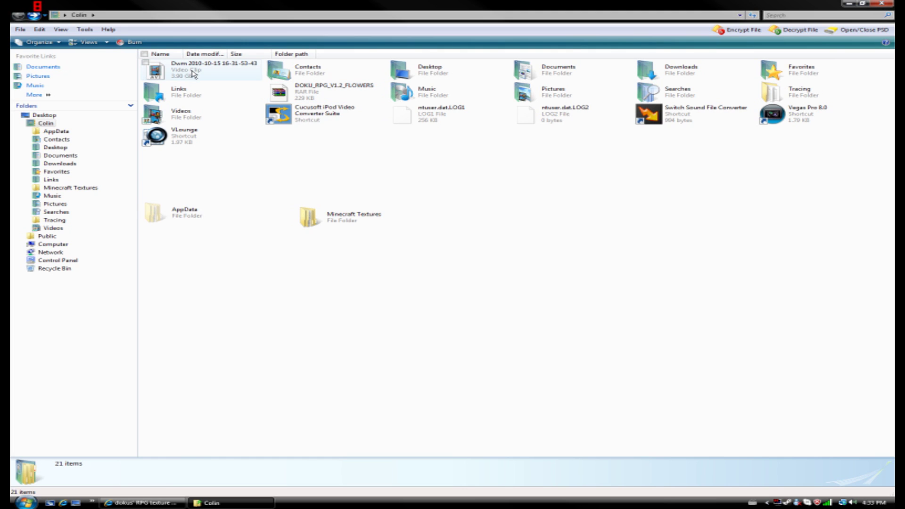
# - Move the DOKU_RPG_V1.2_FLOWERS archive beside the Minecraft Textures folder
pyautogui.moveTo(317, 91); pyautogui.dragTo(504, 209)
pyautogui.click(495, 249)
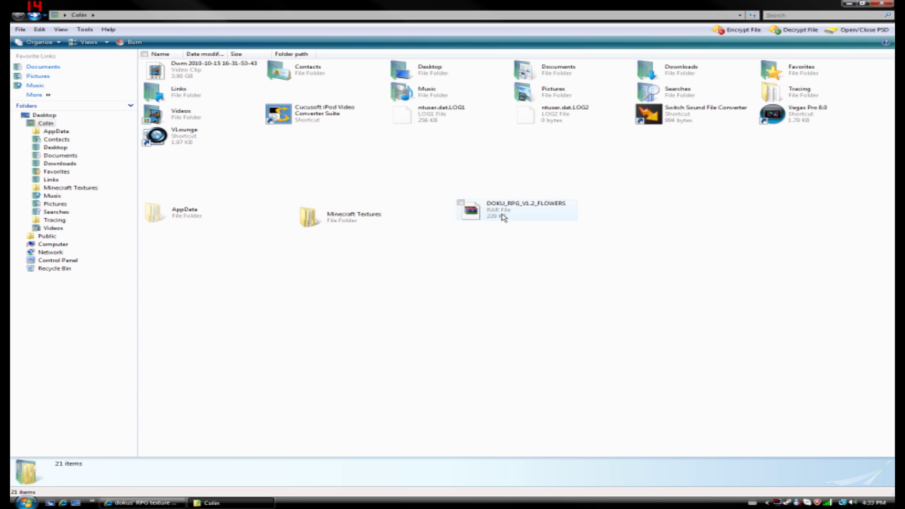
pyautogui.click(504, 218)
# - Open the DOKU_RPG_V1.2_FLOWERS archive in WinRAR via Open With
pyautogui.rightClick(496, 212)
pyautogui.moveTo(514, 236)
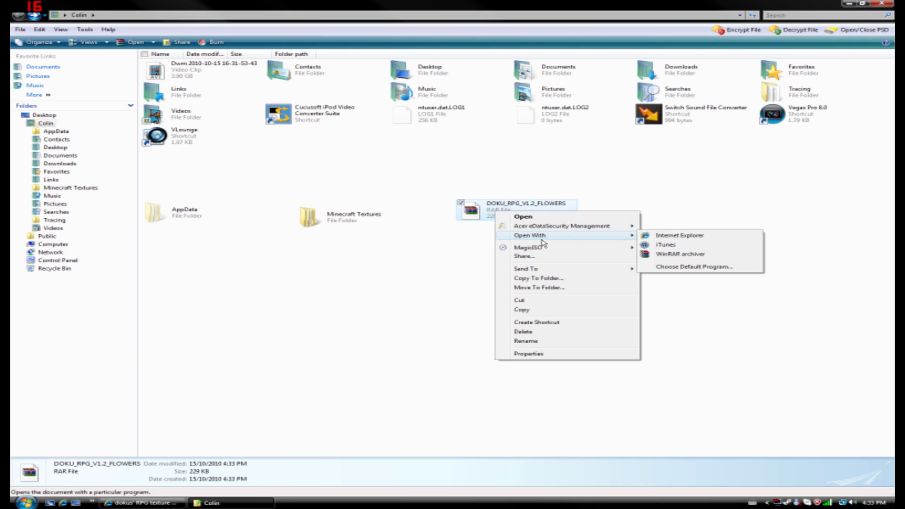
pyautogui.click(683, 258)
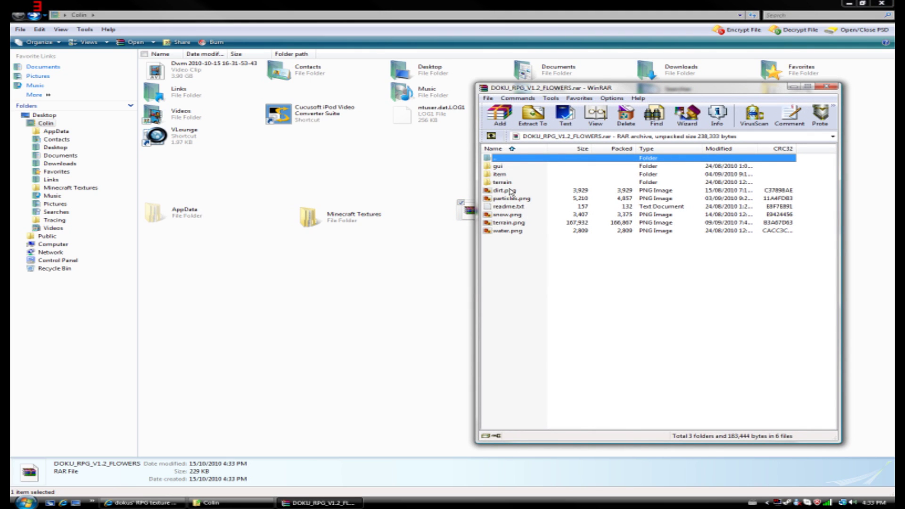
# - Extract all items, gui through water.png, into Minecraft Textures, then open that folder
pyautogui.press('End')
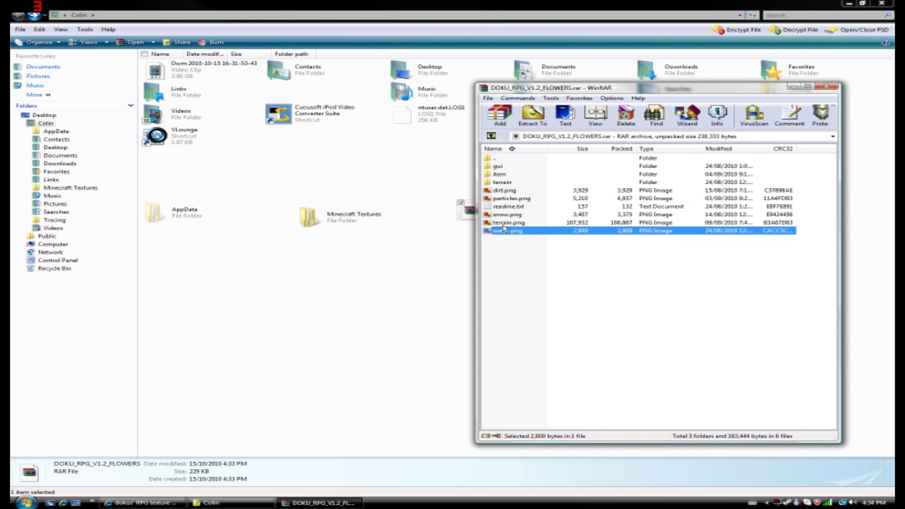
pyautogui.keyDown('shift'); pyautogui.click(499, 168); pyautogui.keyUp('shift')
pyautogui.click(542, 118)
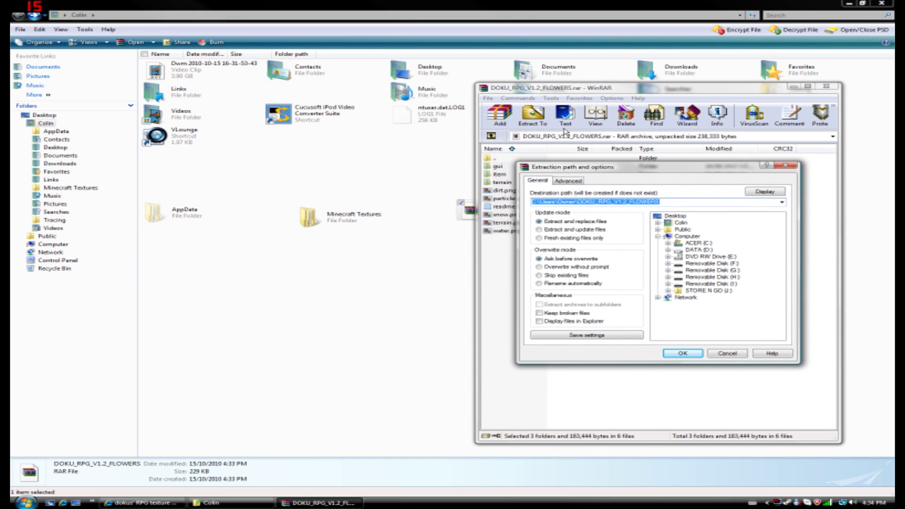
pyautogui.click(659, 225)
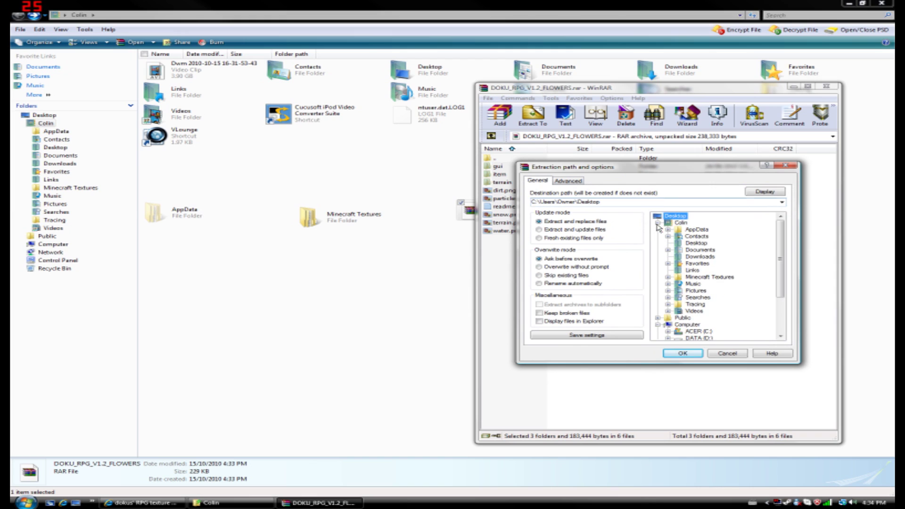
pyautogui.click(705, 278)
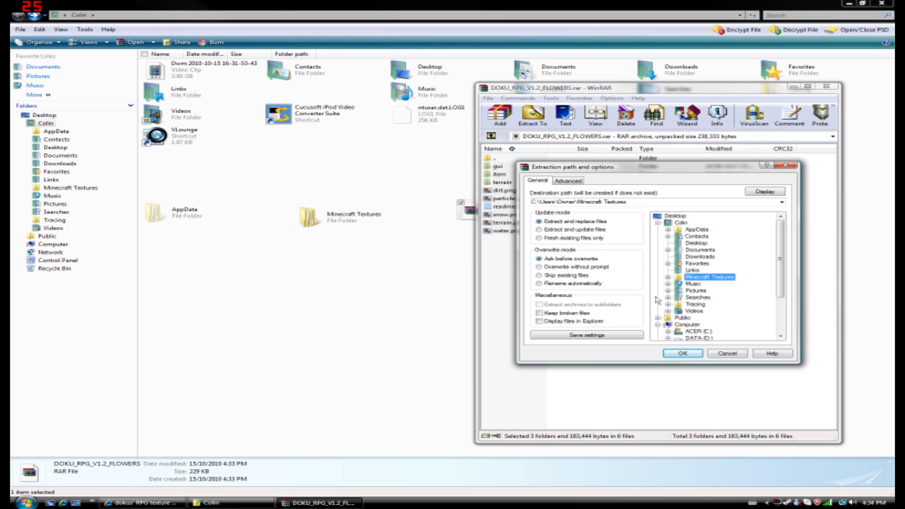
pyautogui.click(684, 353)
pyautogui.click(467, 209)
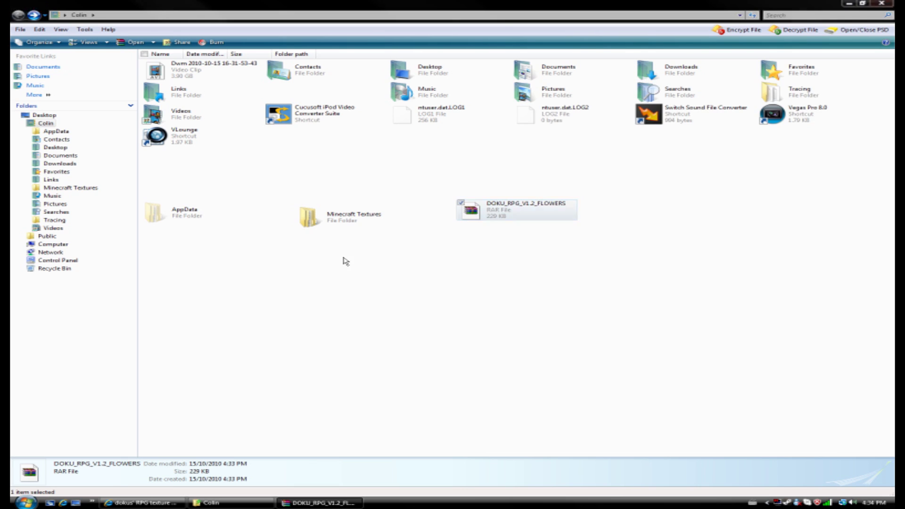
pyautogui.doubleClick(334, 222)
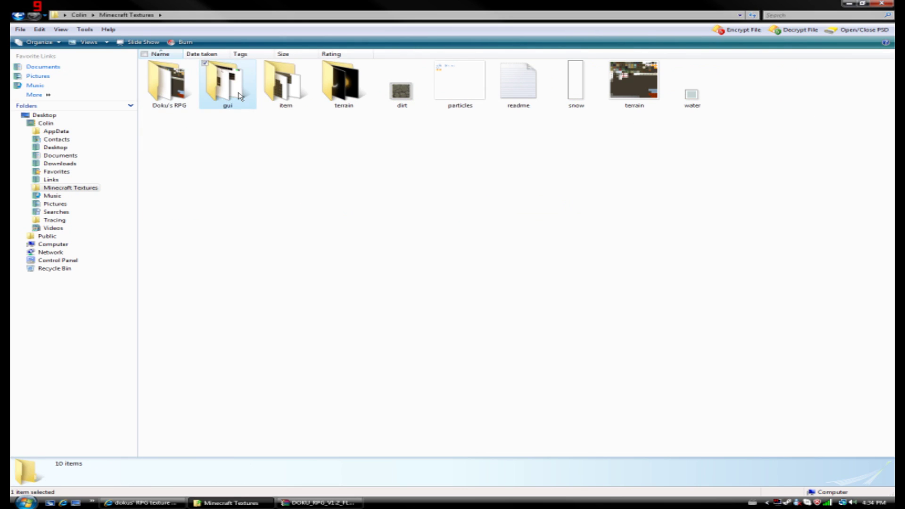
# - Open a second, maximized Colin folder window from the Start menu
pyautogui.click(224, 85)
pyautogui.keyDown('shift'); pyautogui.click(692, 90); pyautogui.keyUp('shift')
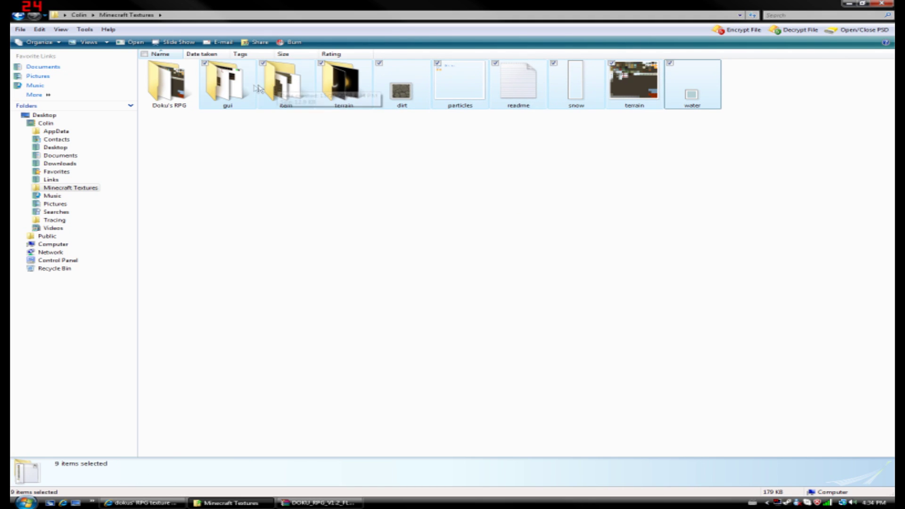
pyautogui.click(417, 281)
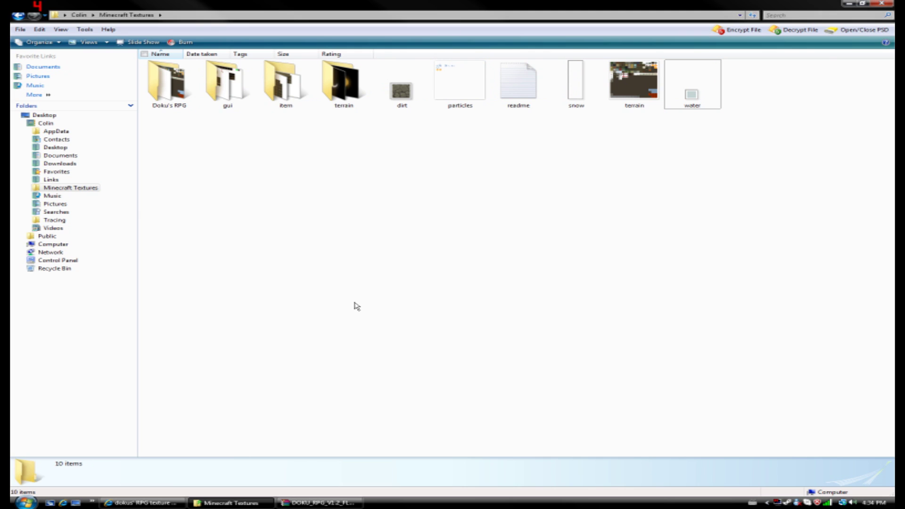
pyautogui.click(34, 505)
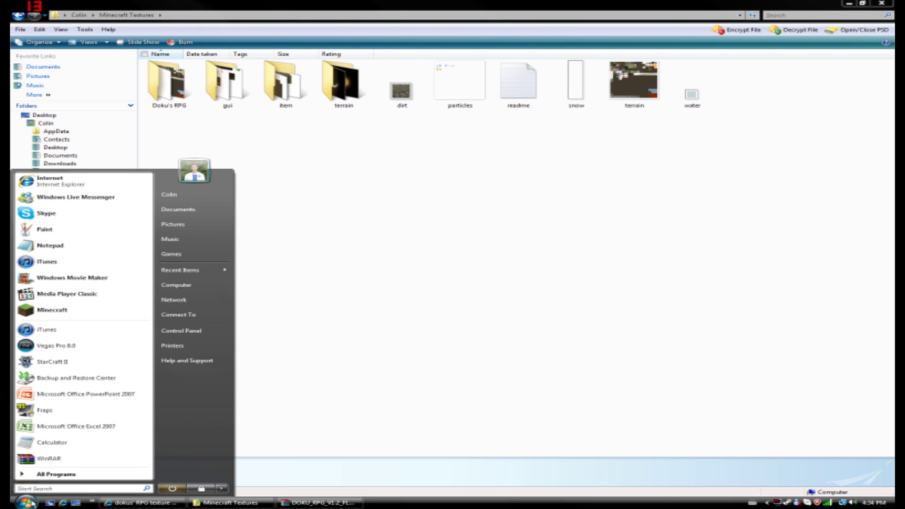
pyautogui.click(200, 196)
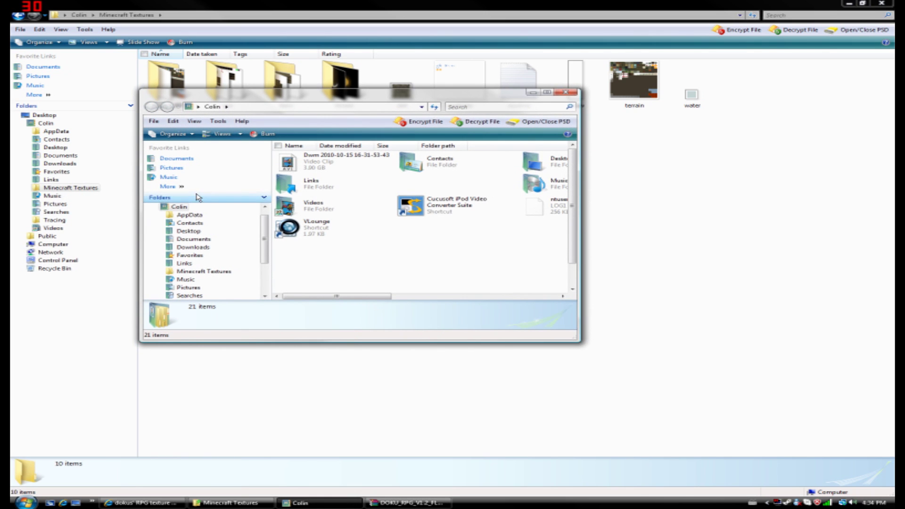
pyautogui.click(547, 92)
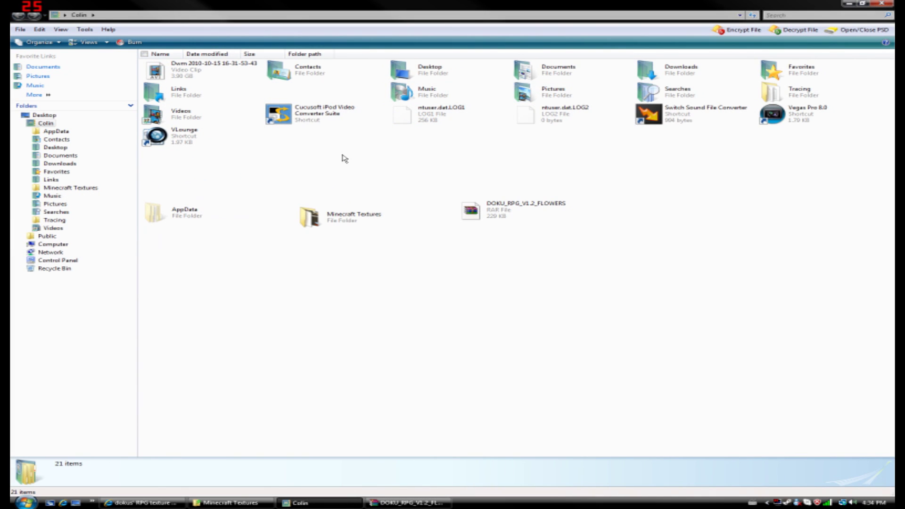
# - Browse AppData > Roaming > .minecraft > bin and select the minecraft JAR file
pyautogui.doubleClick(183, 217)
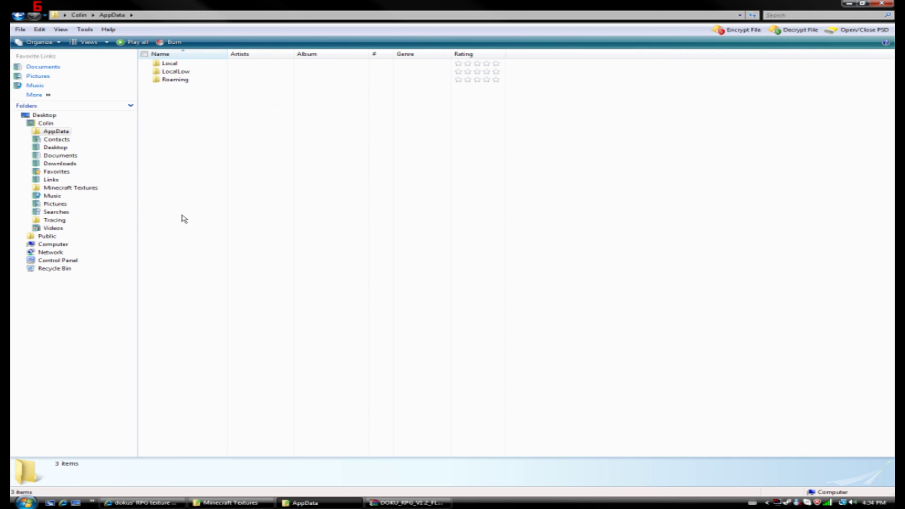
pyautogui.doubleClick(186, 81)
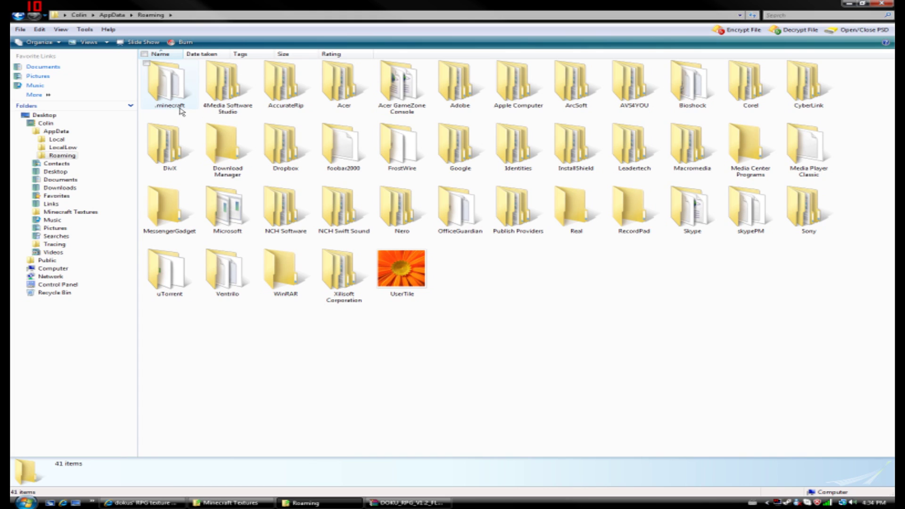
pyautogui.click(174, 91)
pyautogui.doubleClick(173, 90)
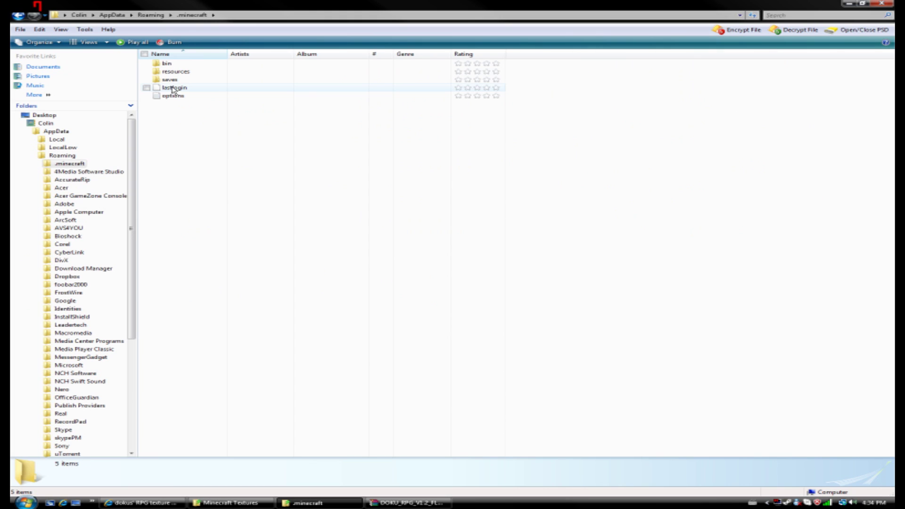
pyautogui.click(172, 65)
pyautogui.doubleClick(173, 65)
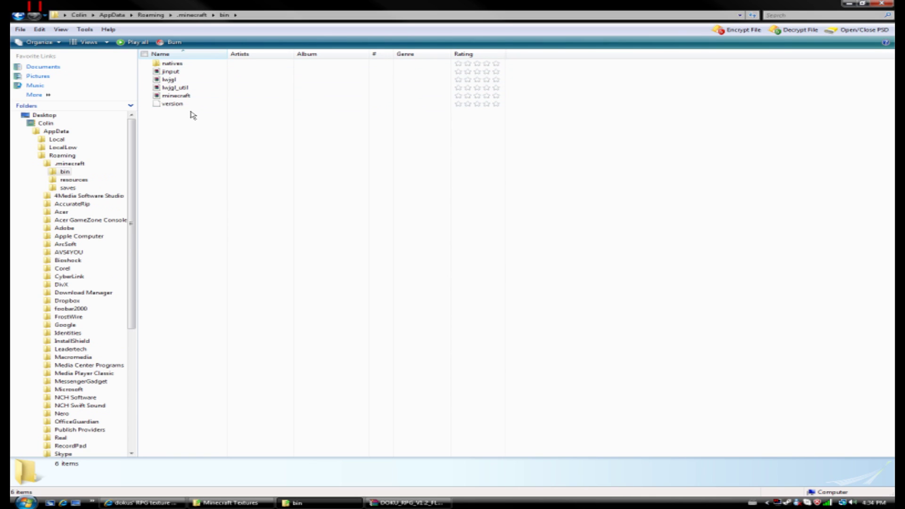
pyautogui.click(185, 97)
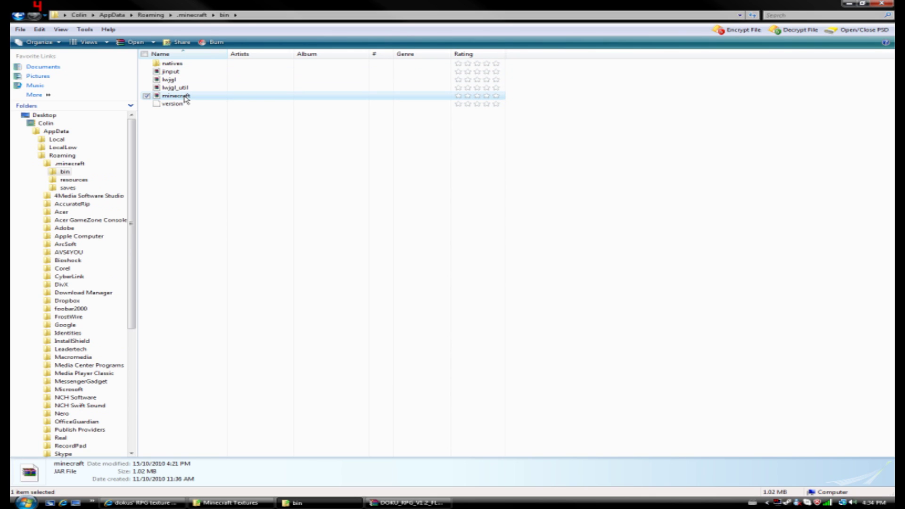
# - Open minecraft.jar in WinRAR, then bring Minecraft Textures forward and select gui
pyautogui.rightClick(186, 96)
pyautogui.moveTo(219, 121)
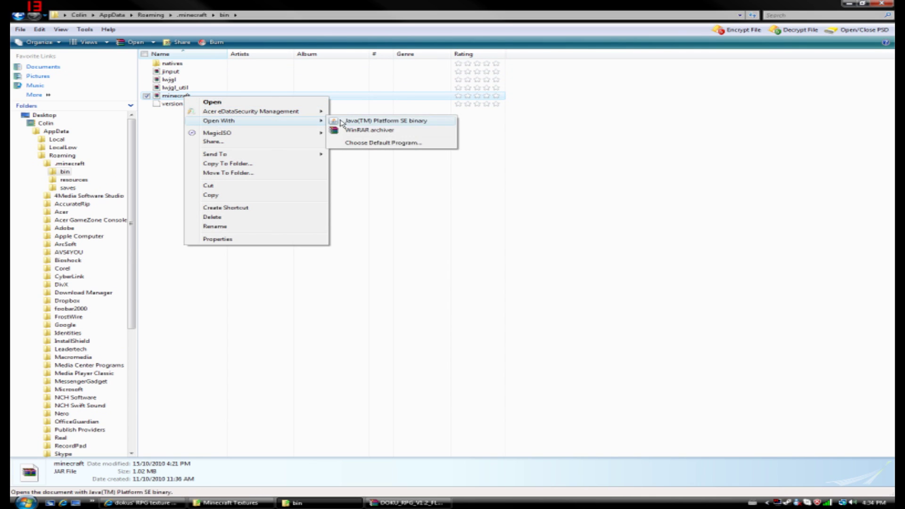
pyautogui.click(369, 132)
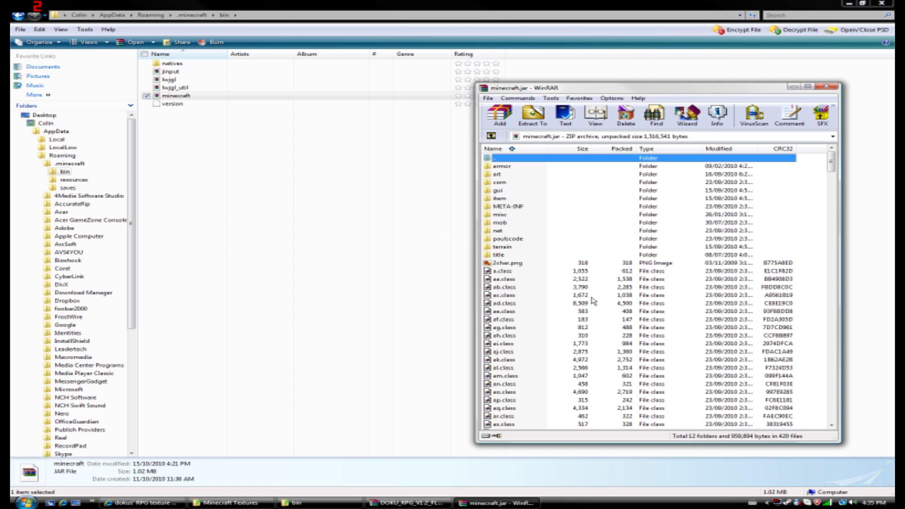
pyautogui.click(258, 503)
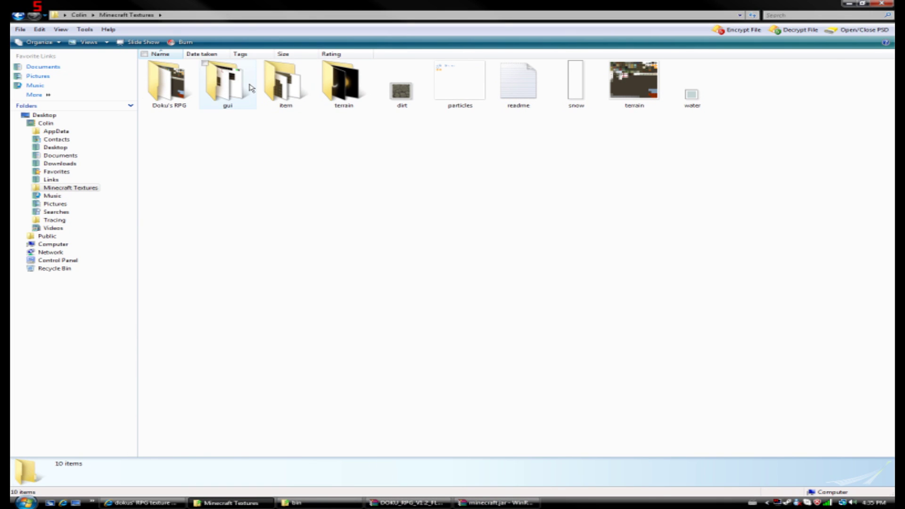
pyautogui.click(233, 97)
# - Drag the nine items, gui through water, into minecraft.jar, replacing existing files
pyautogui.keyDown('shift'); pyautogui.click(692, 97); pyautogui.keyUp('shift')
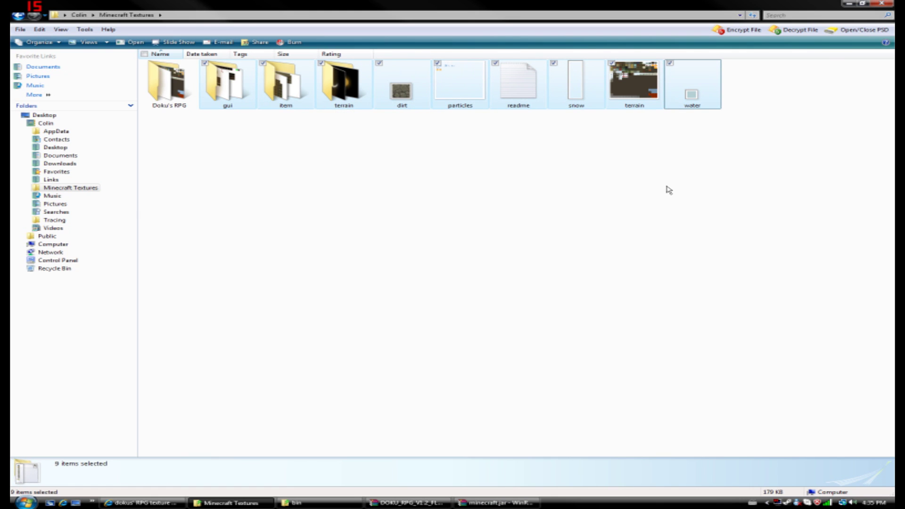
pyautogui.click(495, 502)
pyautogui.moveTo(347, 94); pyautogui.dragTo(609, 207)
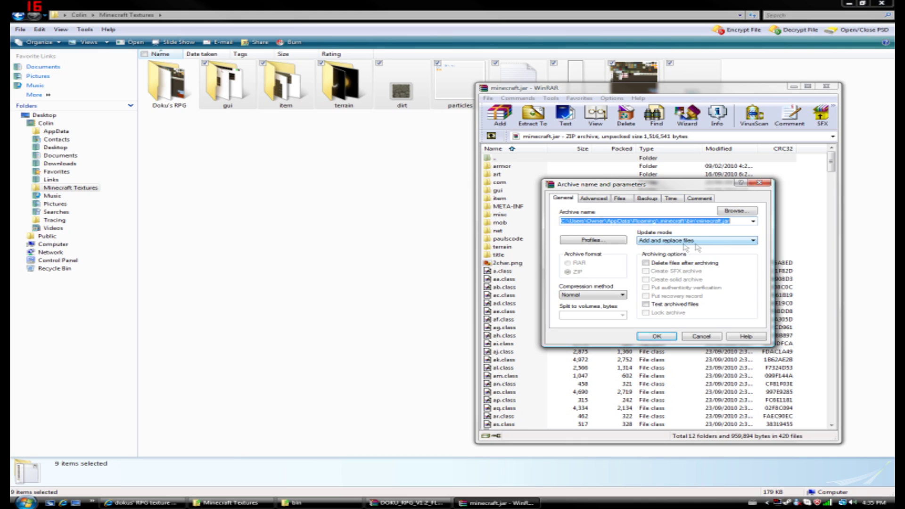
pyautogui.click(661, 337)
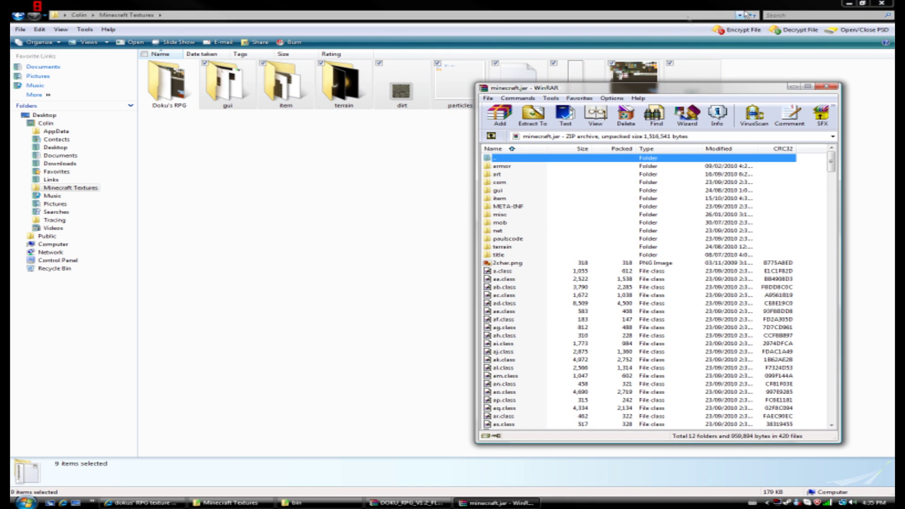
pyautogui.click(875, 6)
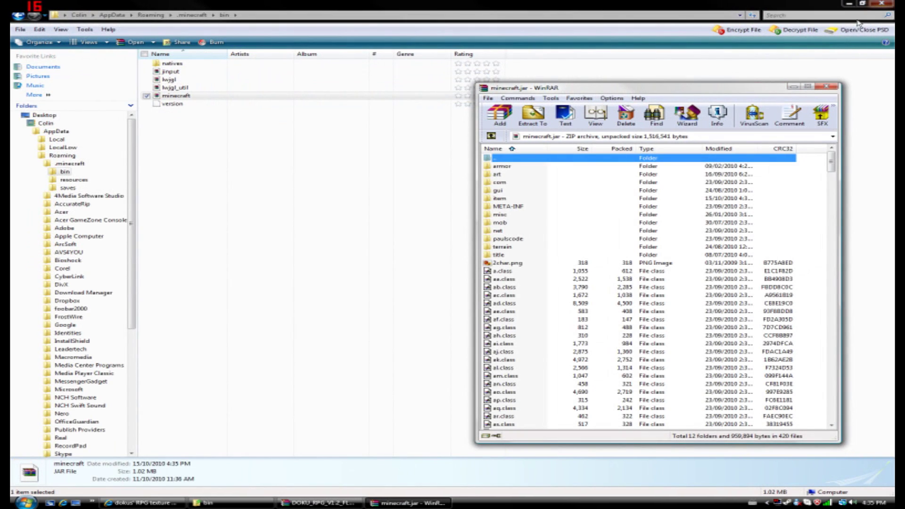
# - Minimize WinRAR, close the bin window, then launch Minecraft and log in
pyautogui.click(795, 87)
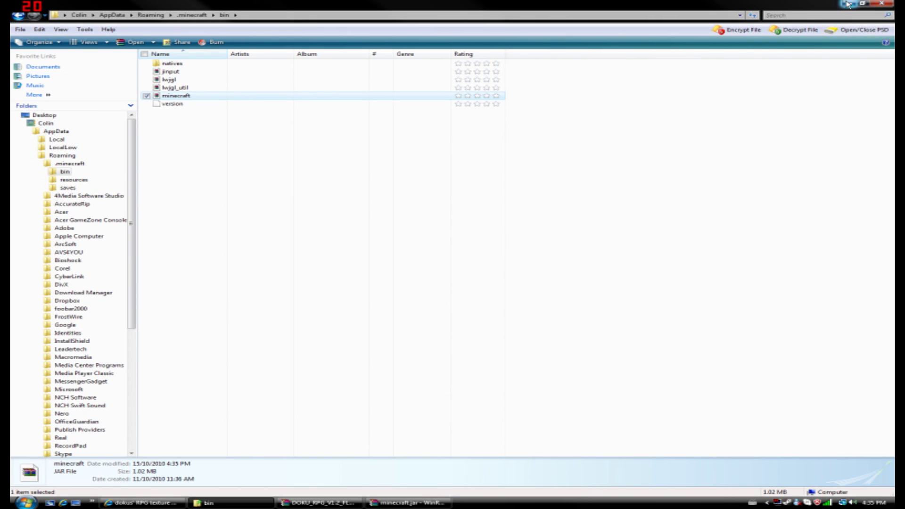
pyautogui.click(884, 5)
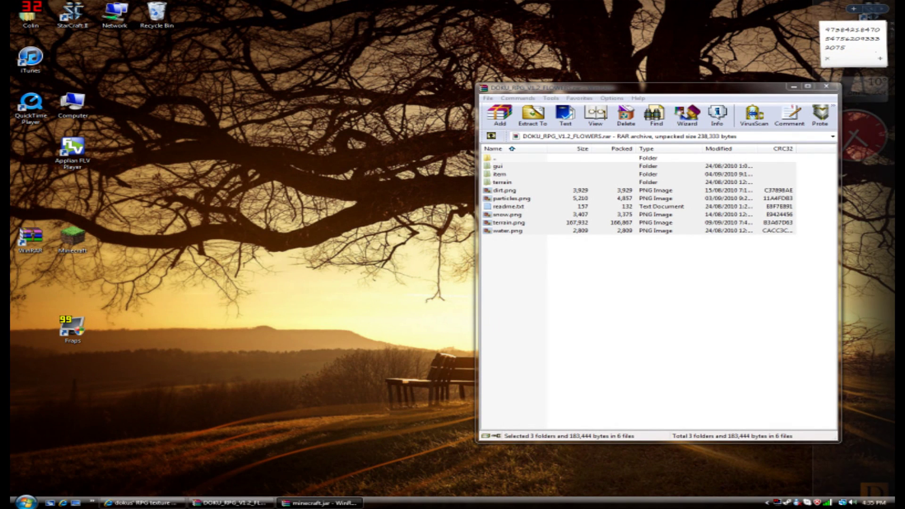
pyautogui.click(75, 243)
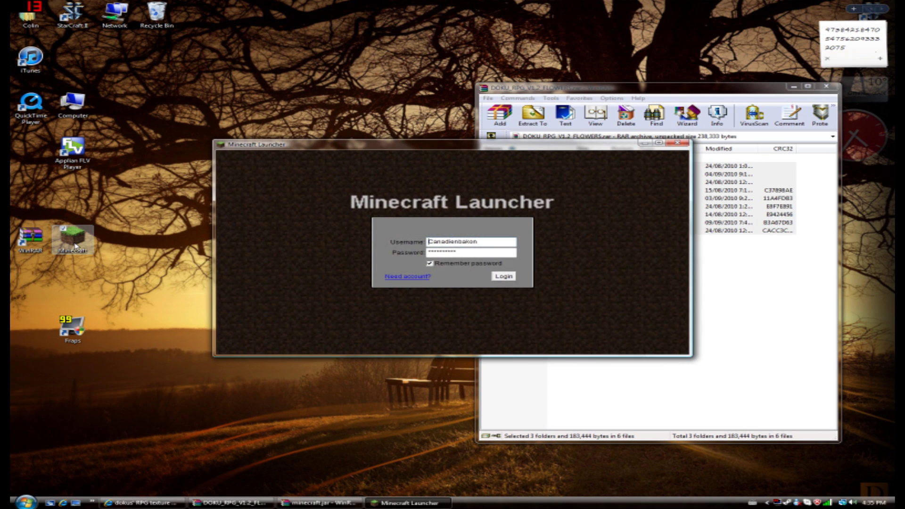
pyautogui.click(503, 277)
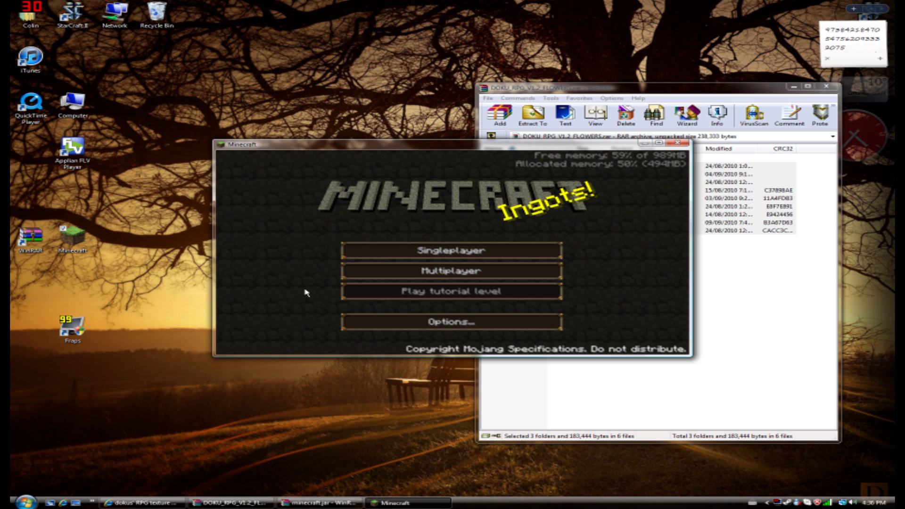
# - Load World 1 in singleplayer, pause with Esc, then return to the forum topic list
pyautogui.click(446, 251)
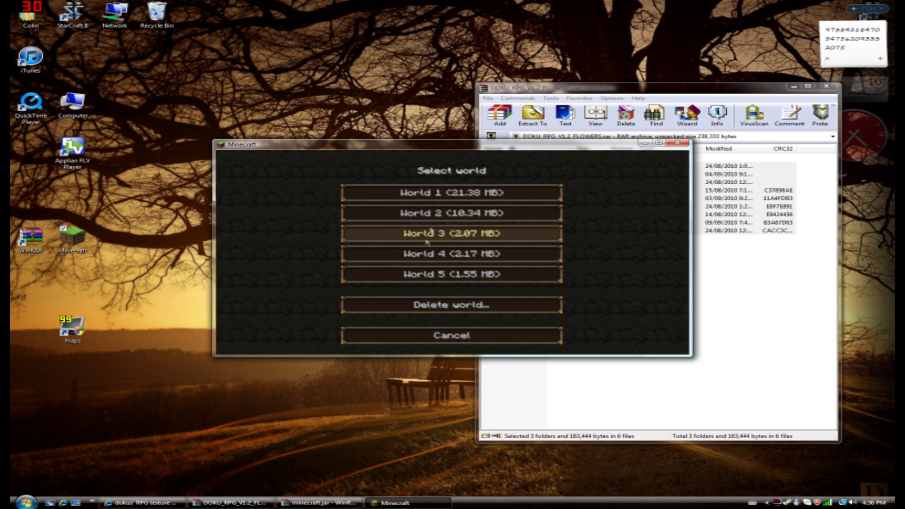
pyautogui.click(447, 199)
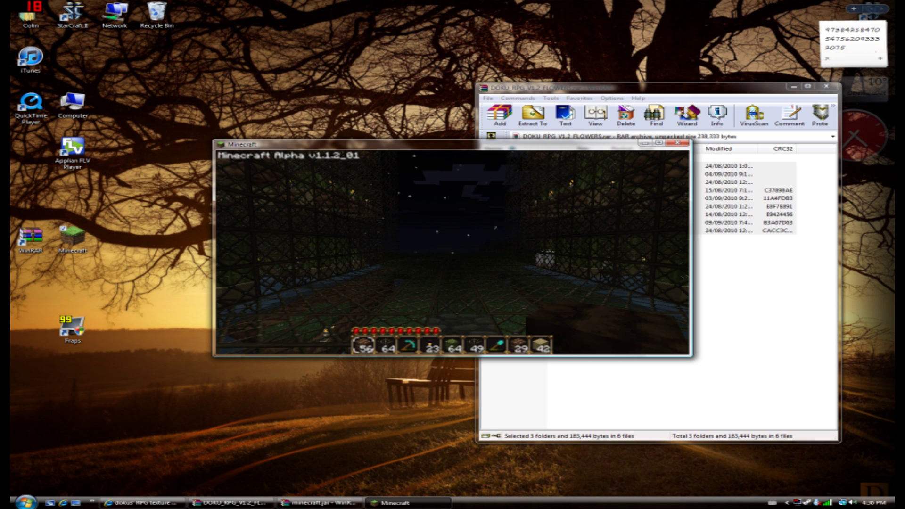
pyautogui.press('Escape')
pyautogui.click(139, 503)
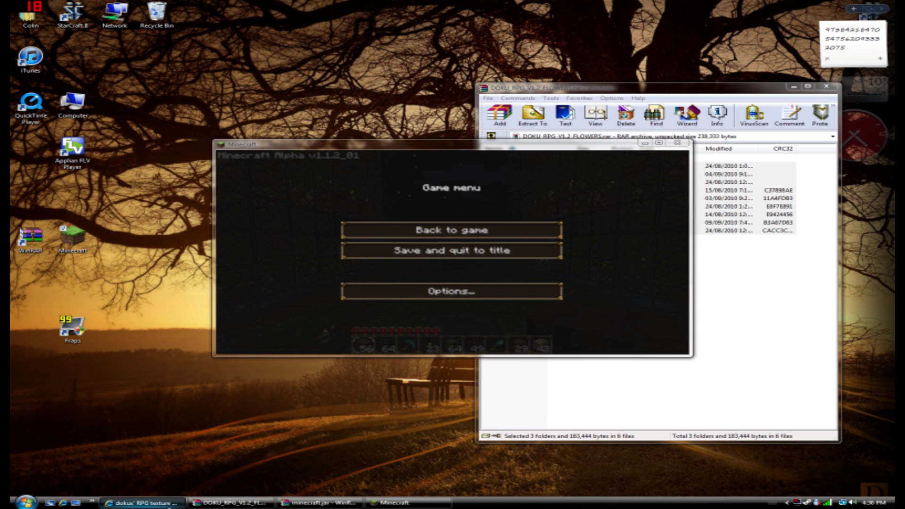
pyautogui.click(18, 15)
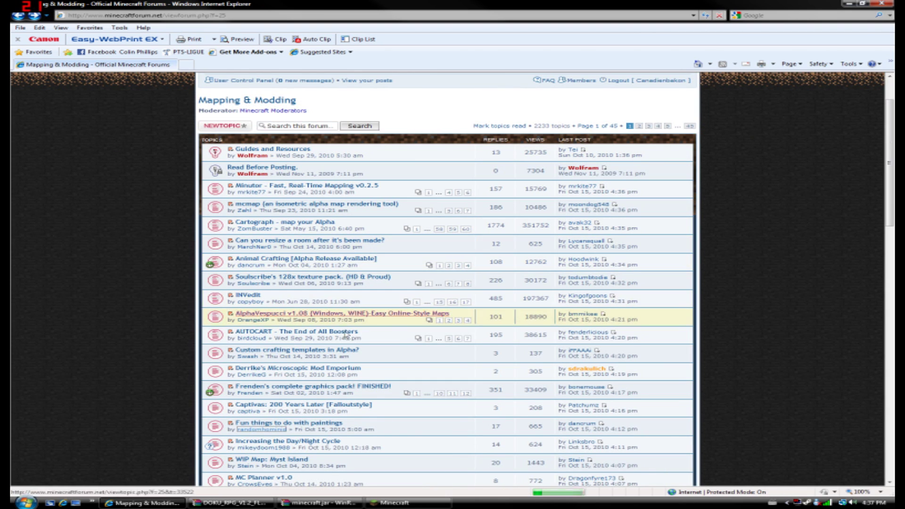
# - Open the Soulscribe's 128x texture pack. (HD & Proud) thread and scroll to its images
pyautogui.scroll(-3, 293, 435)
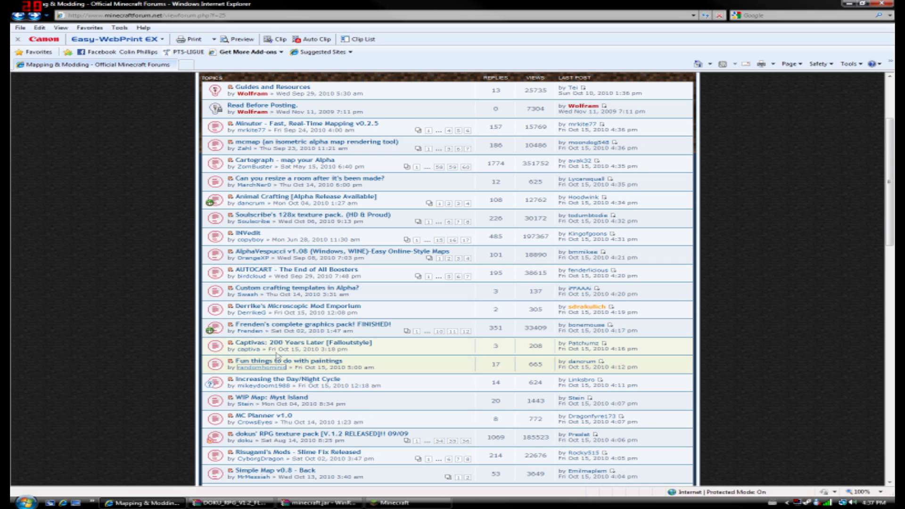
pyautogui.click(325, 216)
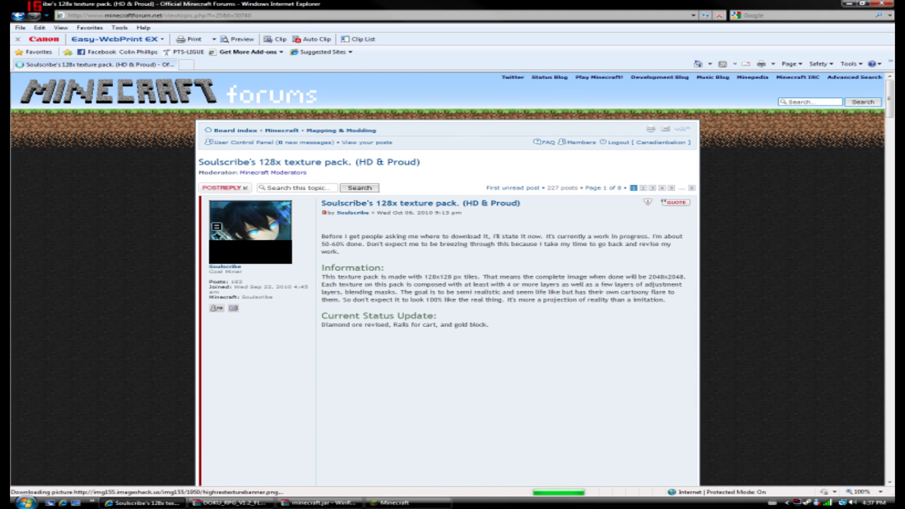
pyautogui.scroll(-10, 334, 317)
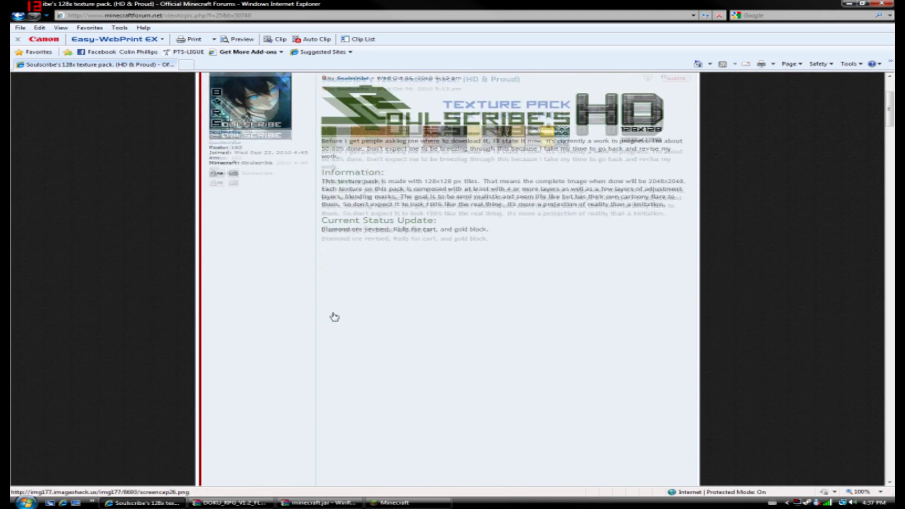